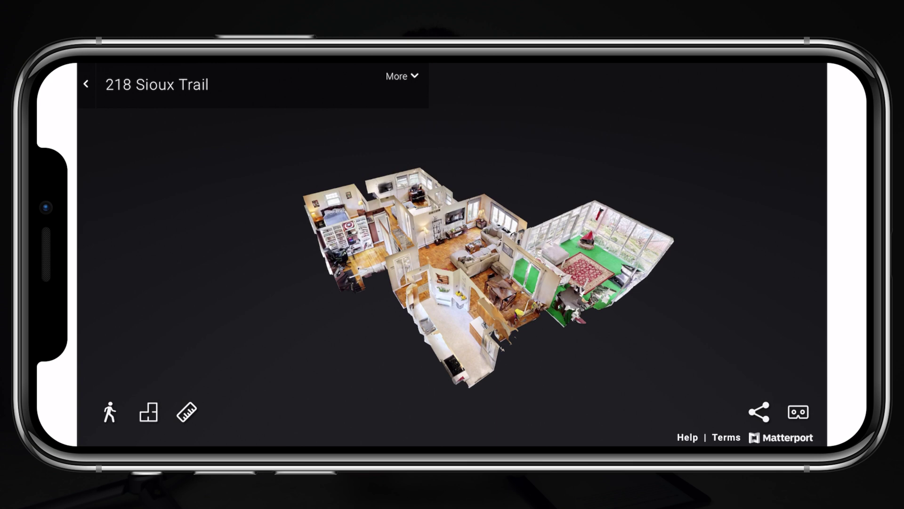
pyautogui.click(148, 412)
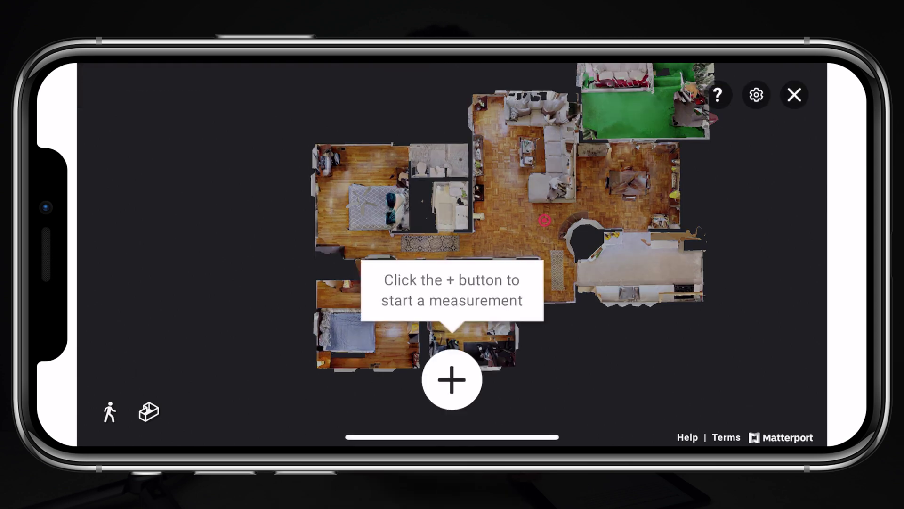
# Step: Draw a 15' 11" measurement line across the floor plan with start and end points
pyautogui.click(452, 379)
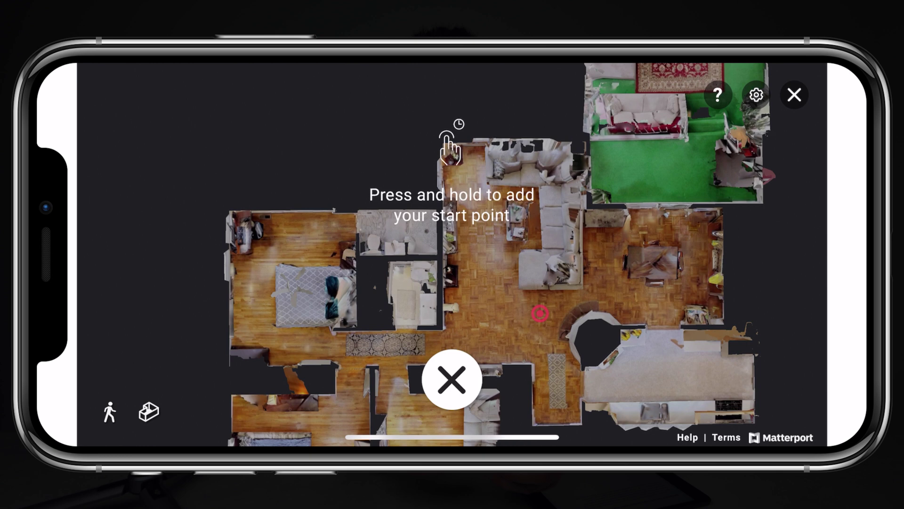
pyautogui.moveTo(446, 153); pyautogui.dragTo(442, 152)
pyautogui.moveTo(445, 326); pyautogui.dragTo(443, 325)
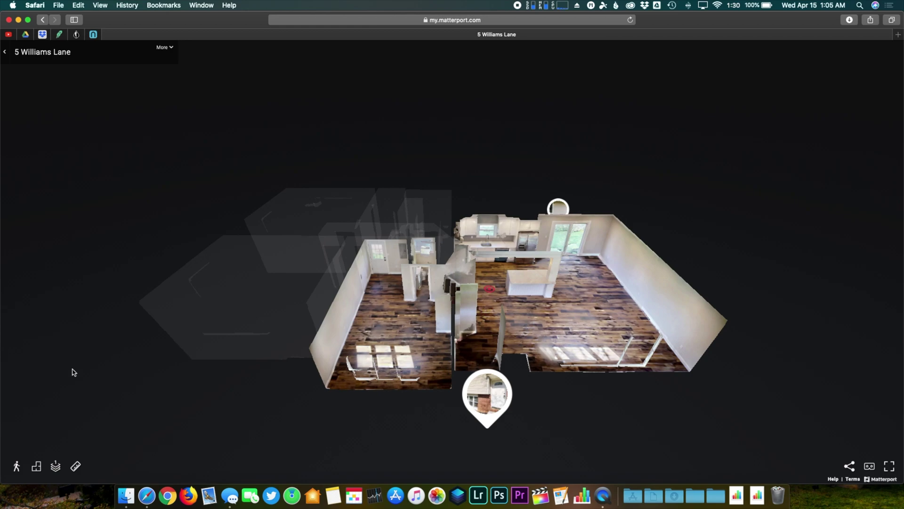
pyautogui.click(16, 467)
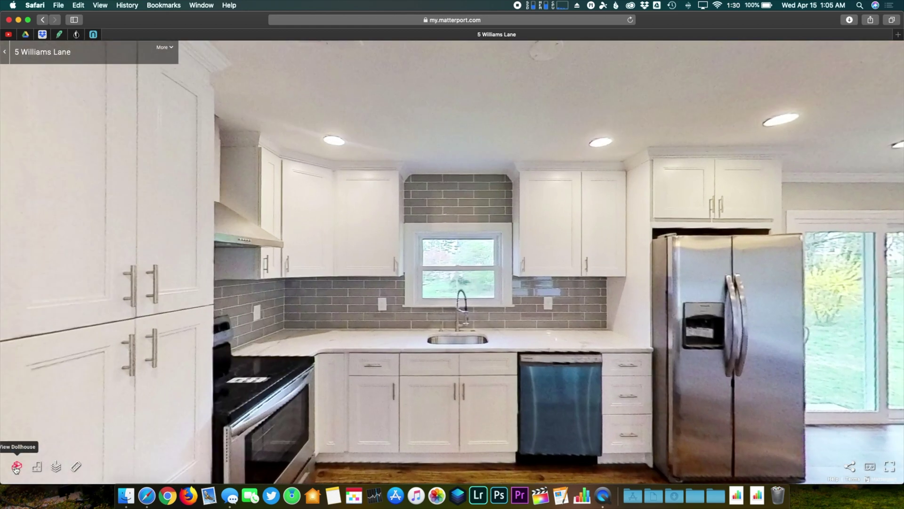
pyautogui.click(739, 362)
pyautogui.click(767, 390)
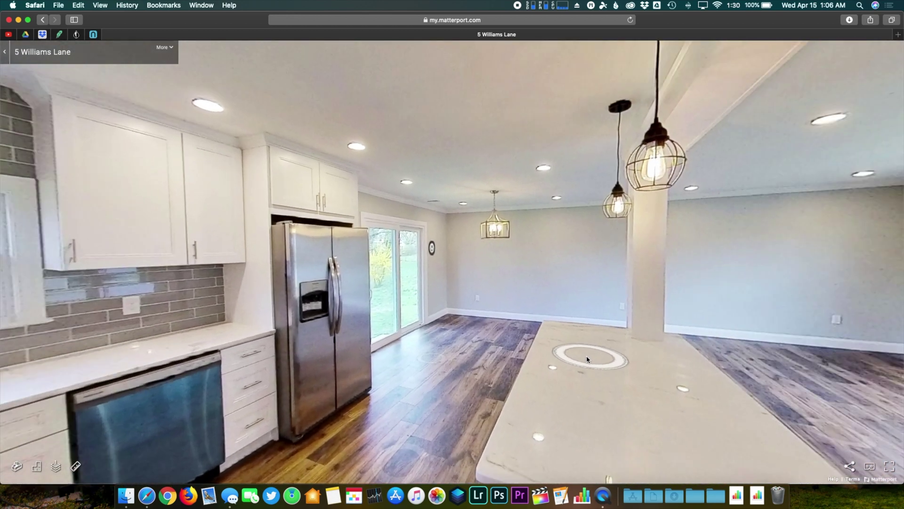
pyautogui.click(795, 404)
pyautogui.click(617, 384)
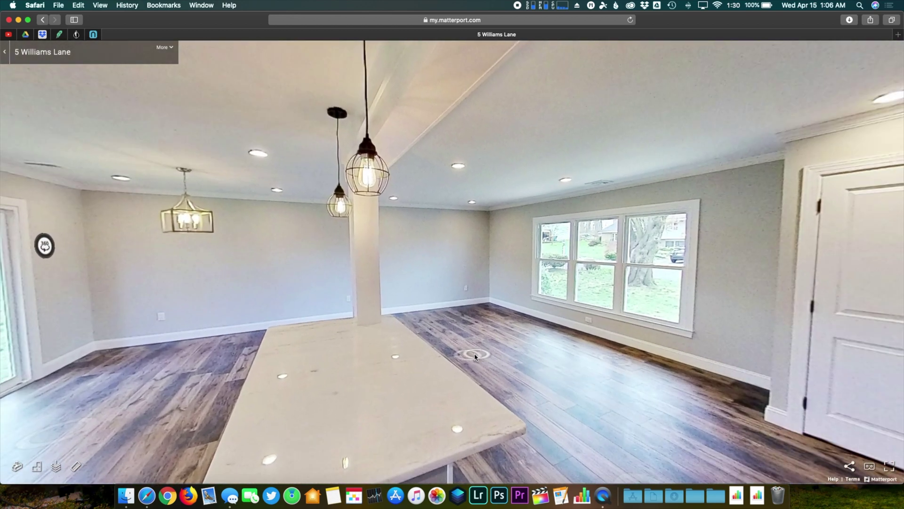
pyautogui.click(490, 399)
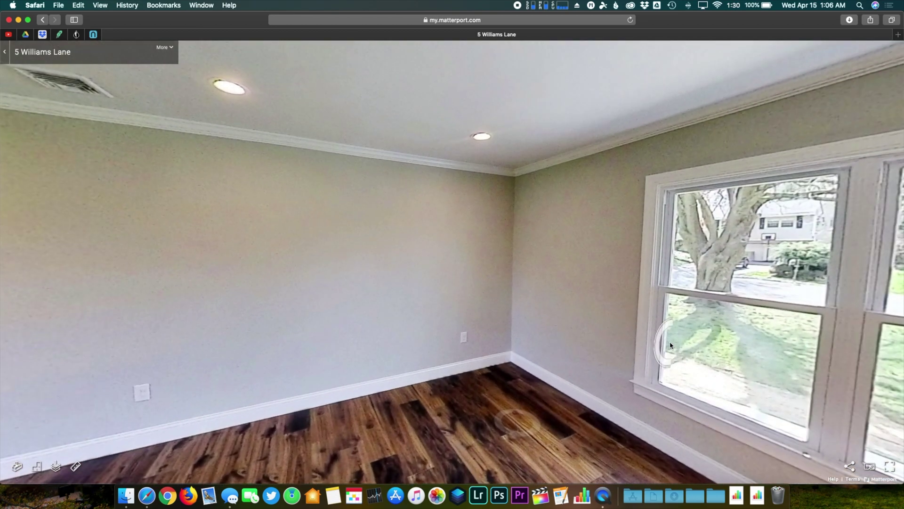
# Step: Turn toward the sliding door, then return through the kitchen to a spot near the stairs
pyautogui.moveTo(207, 317); pyautogui.dragTo(582, 324)
pyautogui.click(186, 307)
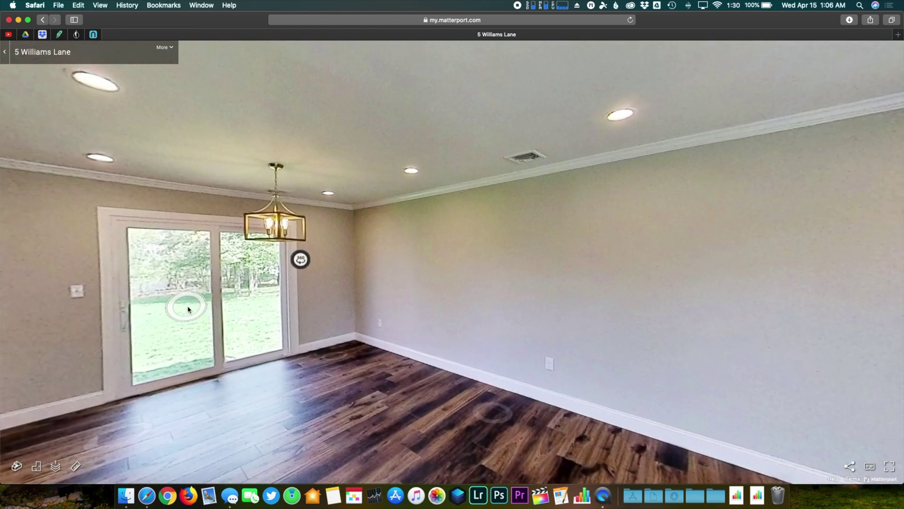
pyautogui.click(152, 333)
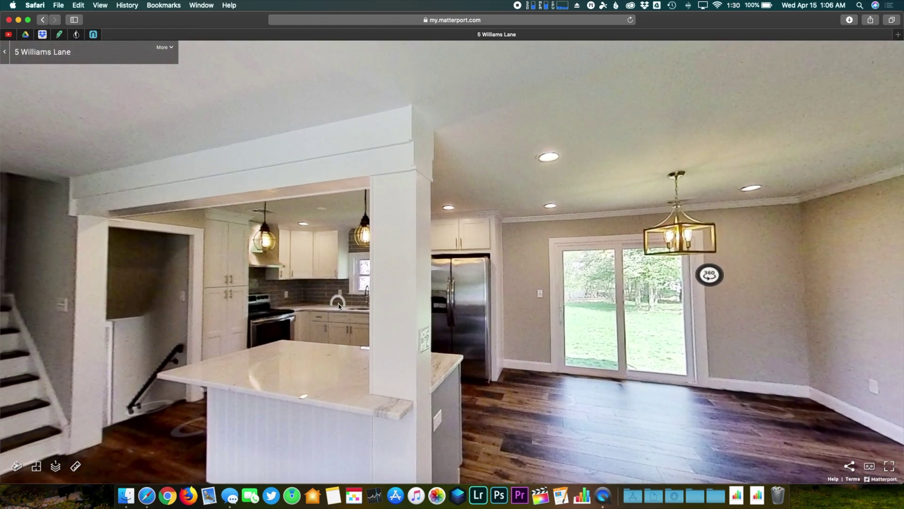
pyautogui.moveTo(710, 278)
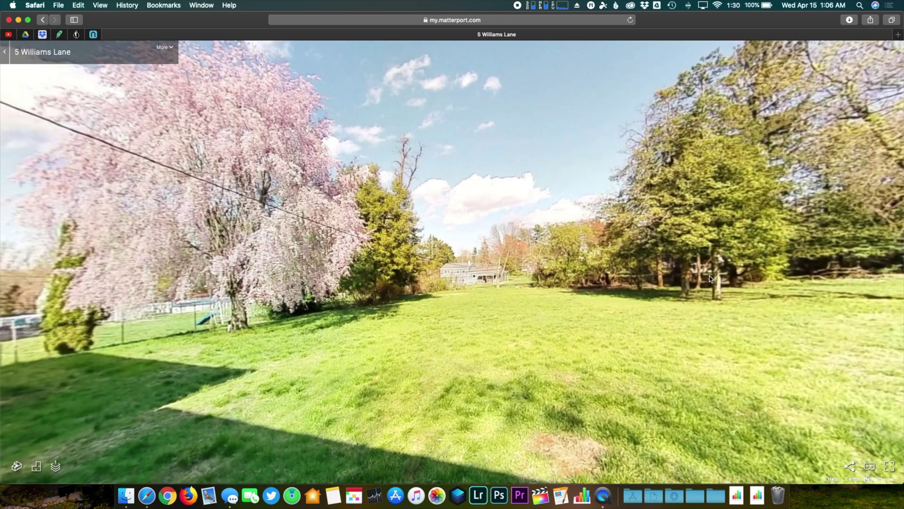
# Step: Cross the backyard lawn to the house wall and walk up beside the glass door
pyautogui.moveTo(289, 333); pyautogui.dragTo(548, 318)
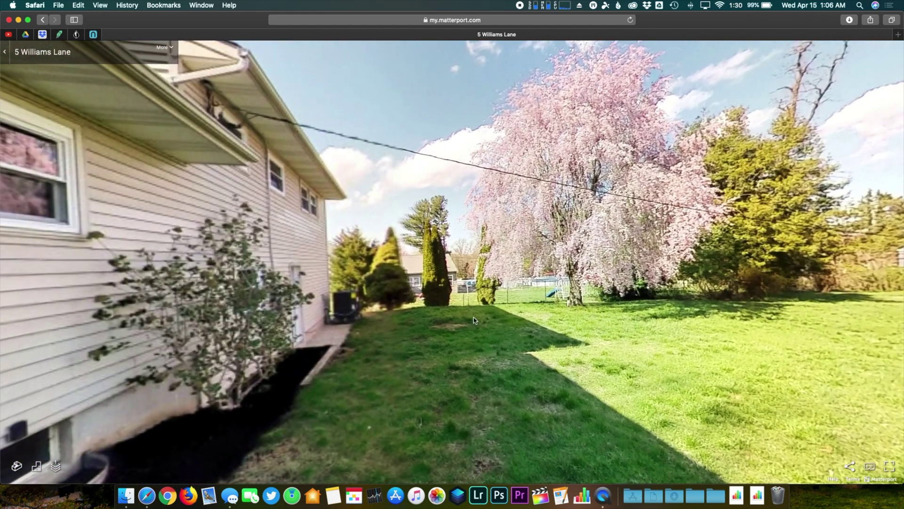
pyautogui.click(548, 319)
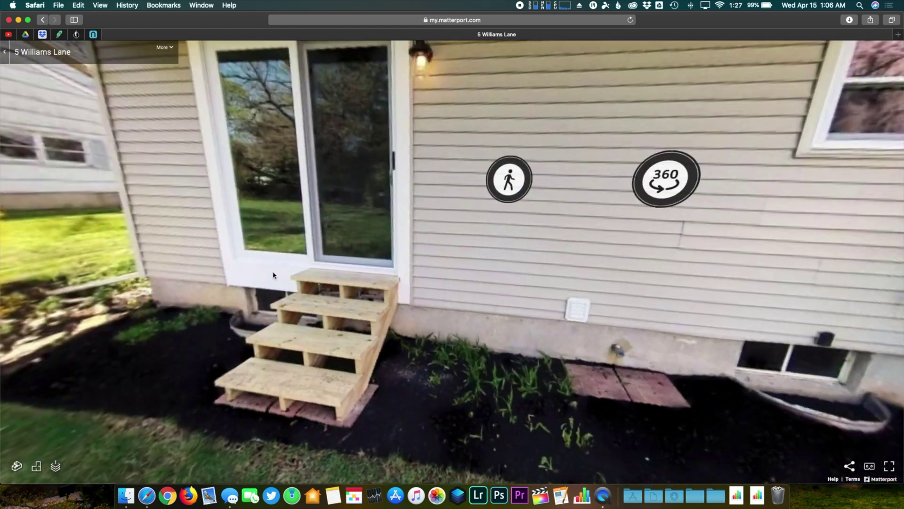
pyautogui.moveTo(280, 276); pyautogui.dragTo(452, 303)
pyautogui.moveTo(257, 272); pyautogui.dragTo(371, 306)
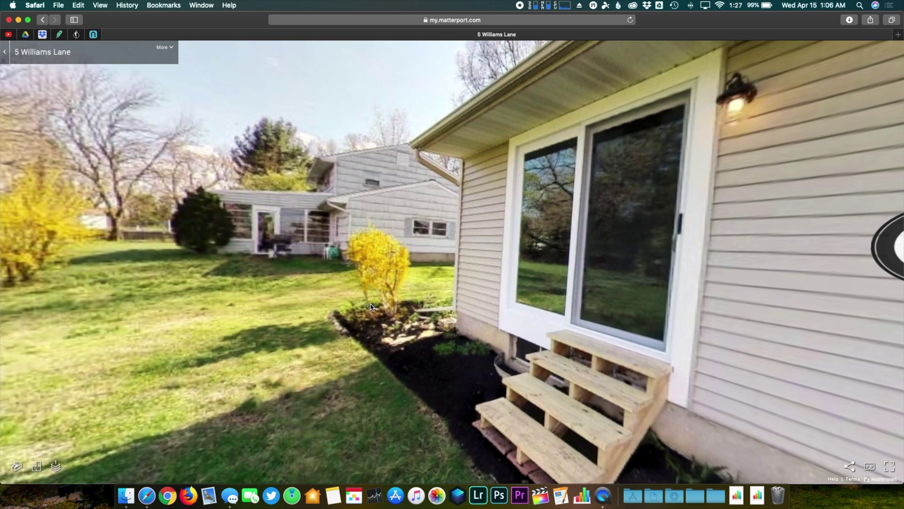
pyautogui.click(673, 316)
# Step: Go inside through the living room toward the front door and open the outdoor street panorama
pyautogui.click(468, 233)
pyautogui.moveTo(762, 292); pyautogui.dragTo(592, 428)
pyautogui.click(591, 360)
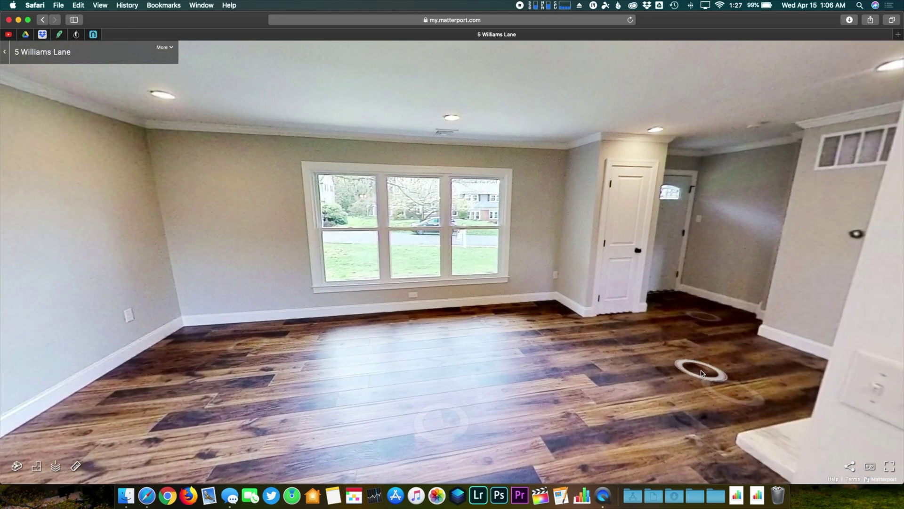
pyautogui.click(702, 373)
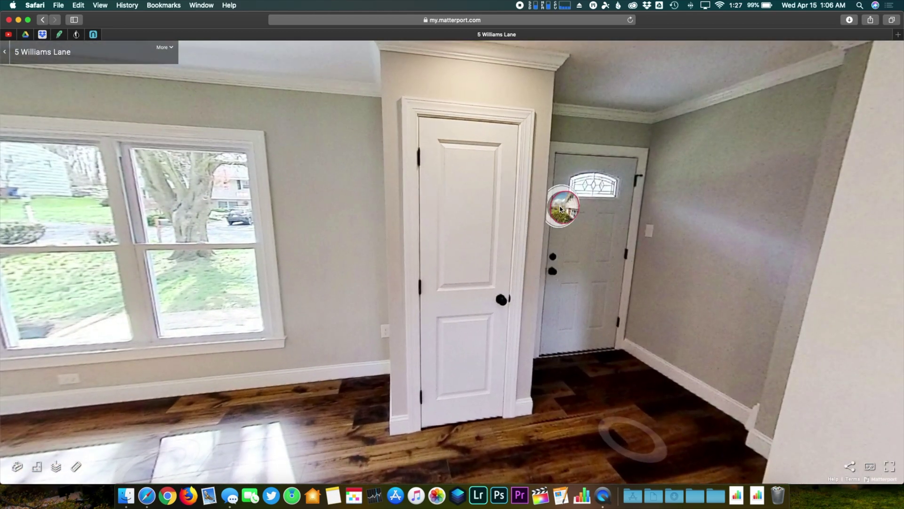
pyautogui.click(562, 207)
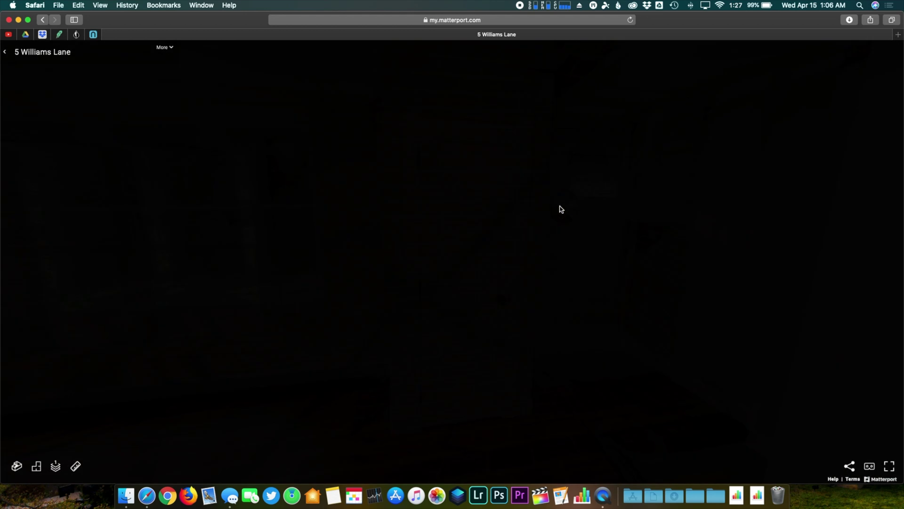
# Step: Line up the front door from the street, walk in, and move through the kitchen to the staircase
pyautogui.moveTo(728, 275); pyautogui.dragTo(447, 271)
pyautogui.moveTo(780, 283); pyautogui.dragTo(461, 281)
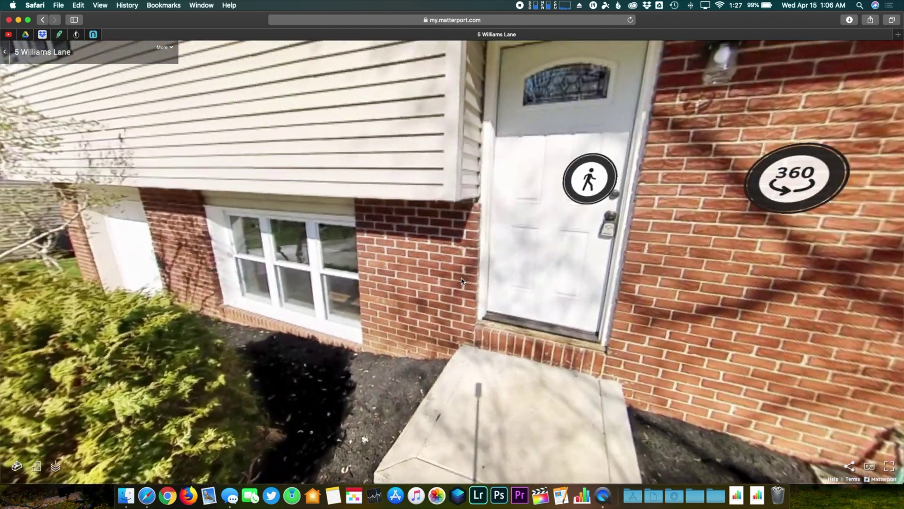
pyautogui.moveTo(736, 257); pyautogui.dragTo(641, 256)
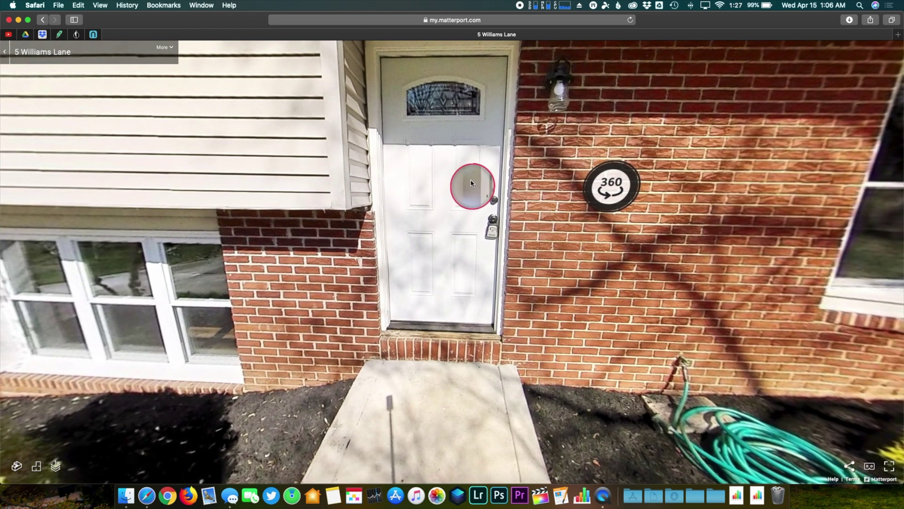
pyautogui.click(472, 185)
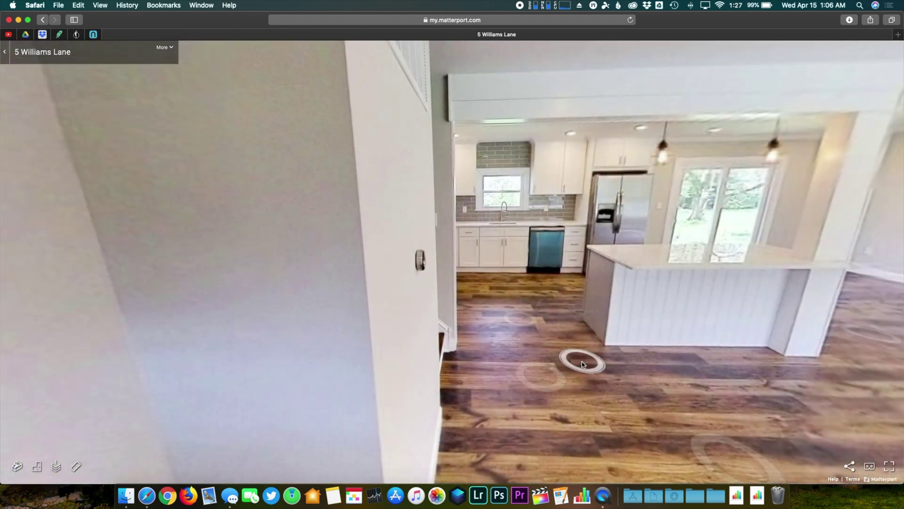
pyautogui.click(546, 381)
pyautogui.moveTo(71, 344); pyautogui.dragTo(443, 356)
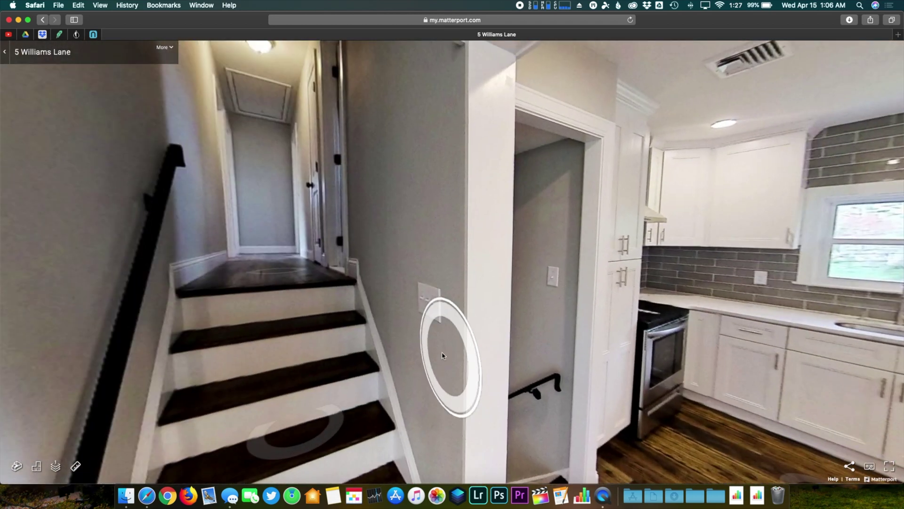
pyautogui.click(442, 356)
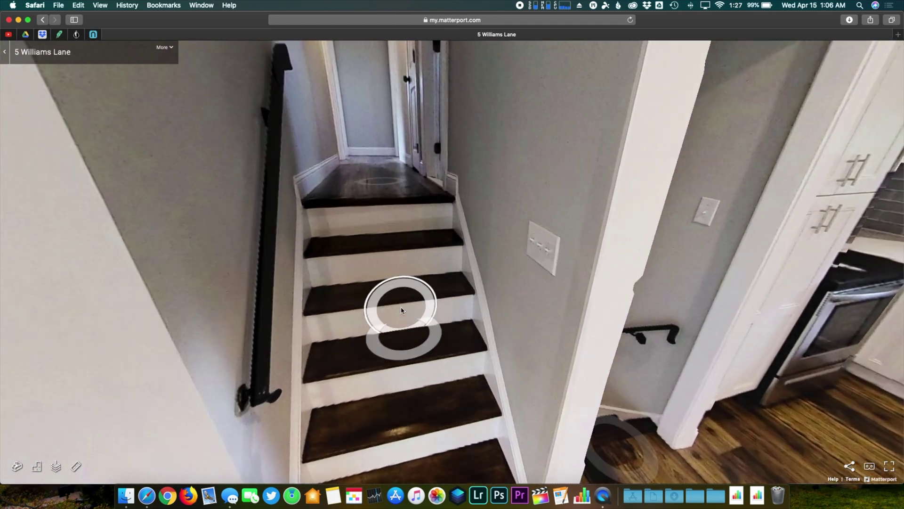
# Step: Climb to the landing, follow the upstairs hallway, and step into the left bedroom facing its window
pyautogui.click(402, 310)
pyautogui.click(432, 350)
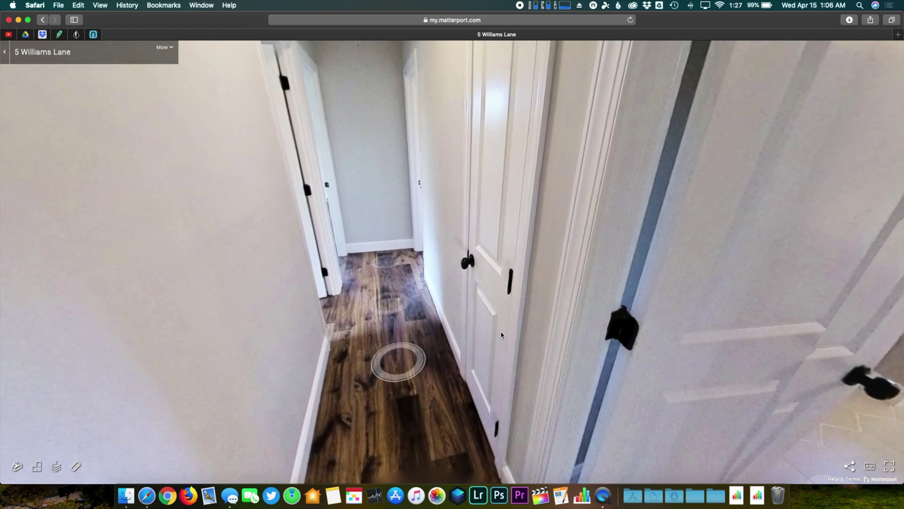
pyautogui.moveTo(703, 303); pyautogui.dragTo(666, 263)
pyautogui.click(369, 299)
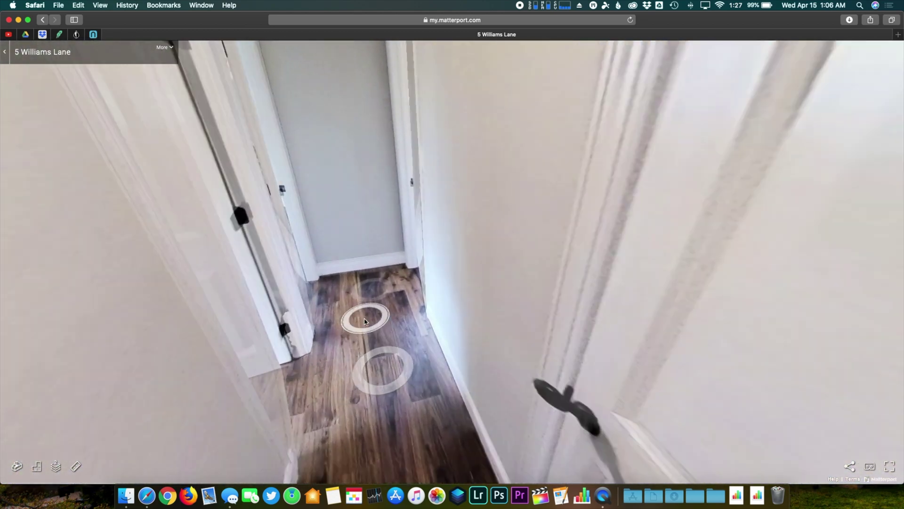
pyautogui.click(141, 293)
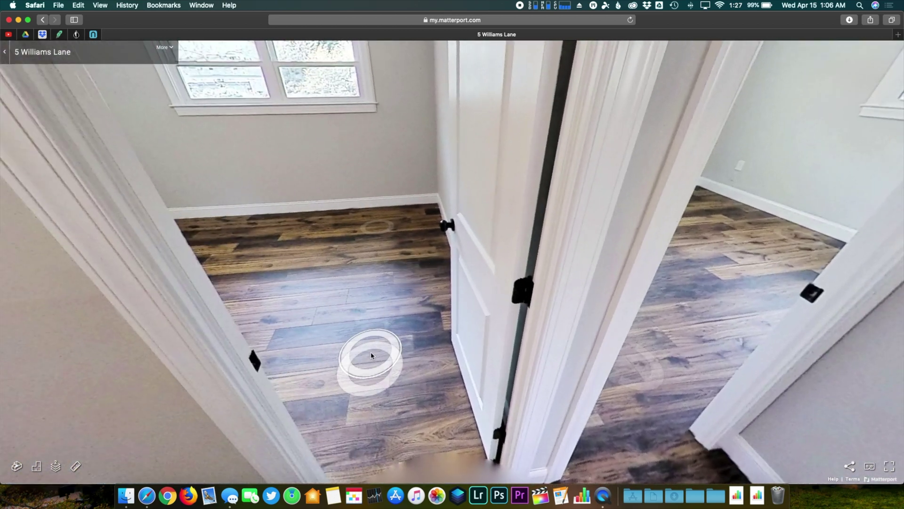
pyautogui.click(371, 355)
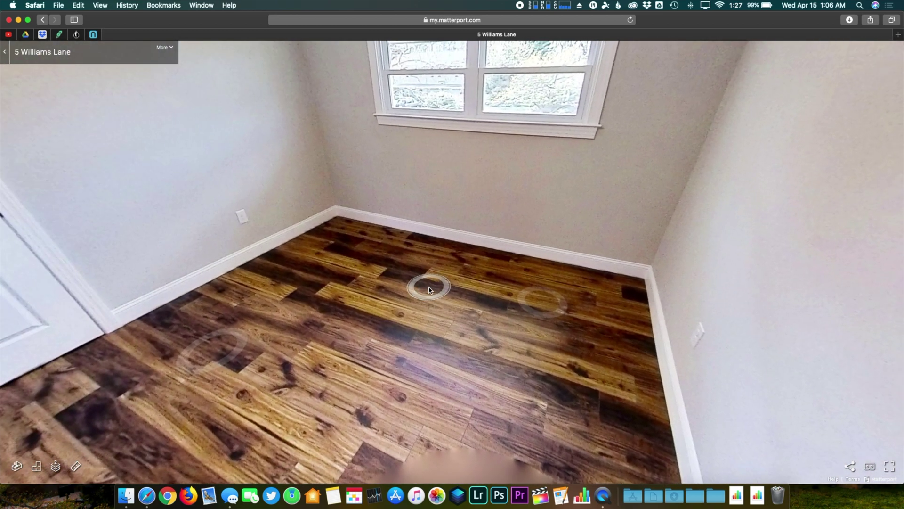
pyautogui.moveTo(429, 289); pyautogui.dragTo(441, 304)
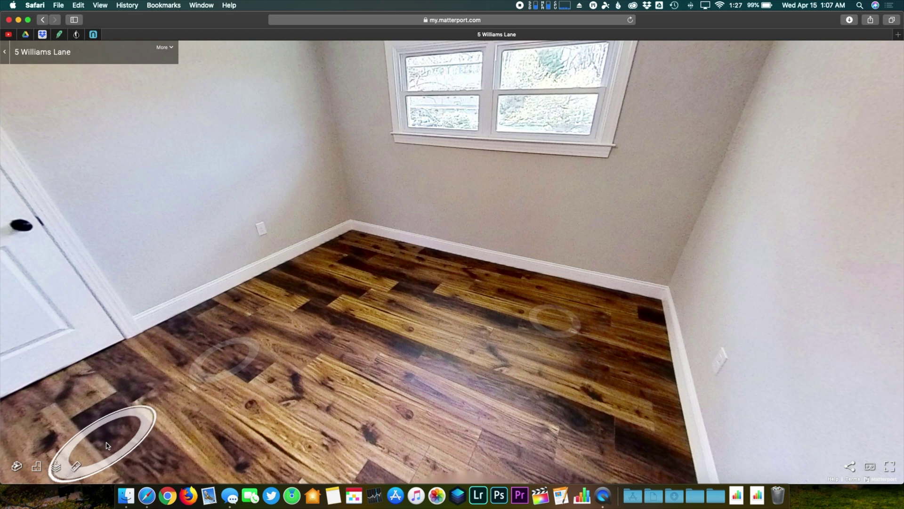
# Step: Measure the window-wall baseboard between its two floor corners, saving an 11' 11" line
pyautogui.click(74, 467)
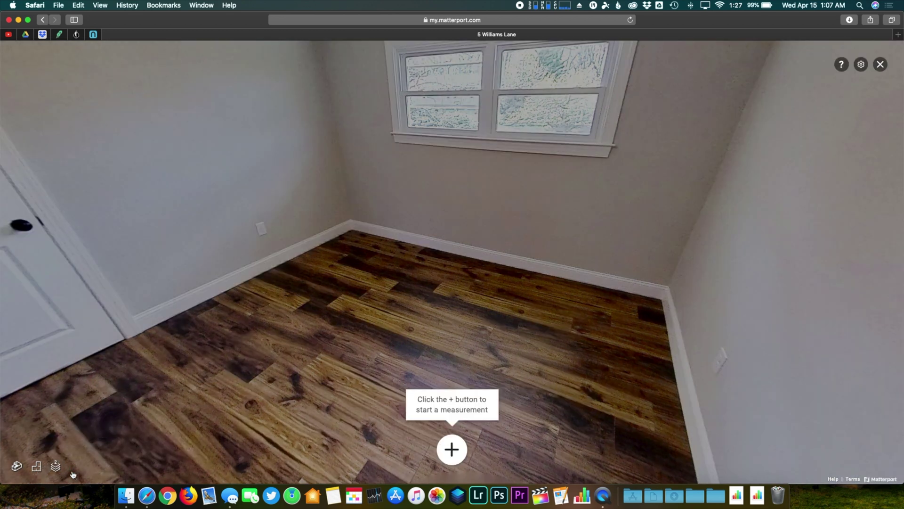
pyautogui.click(457, 452)
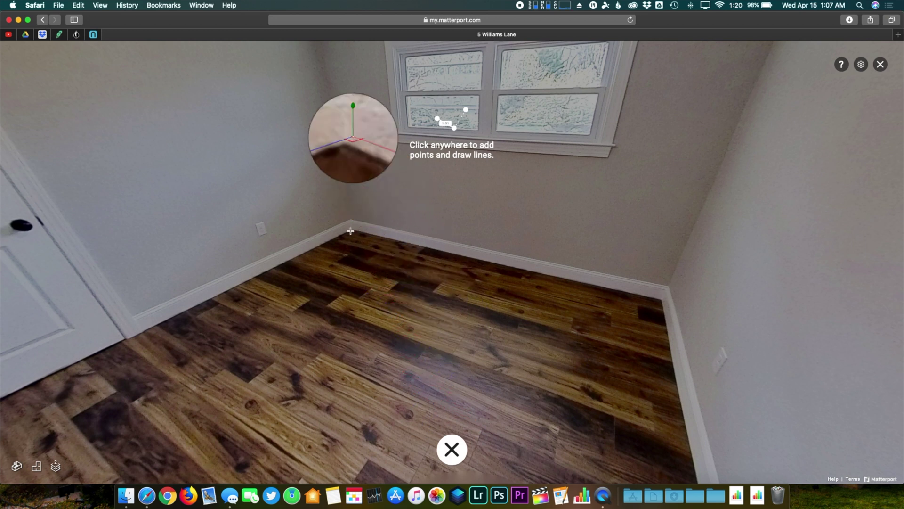
pyautogui.click(350, 231)
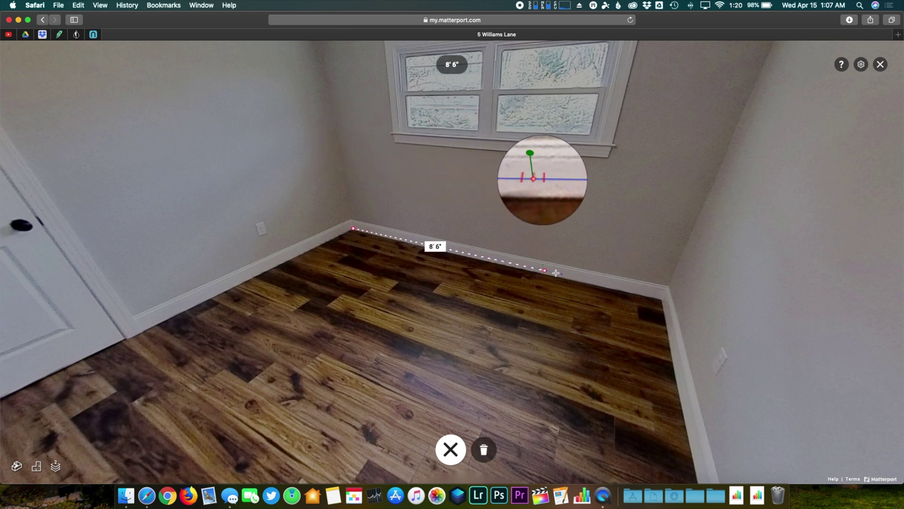
pyautogui.click(662, 297)
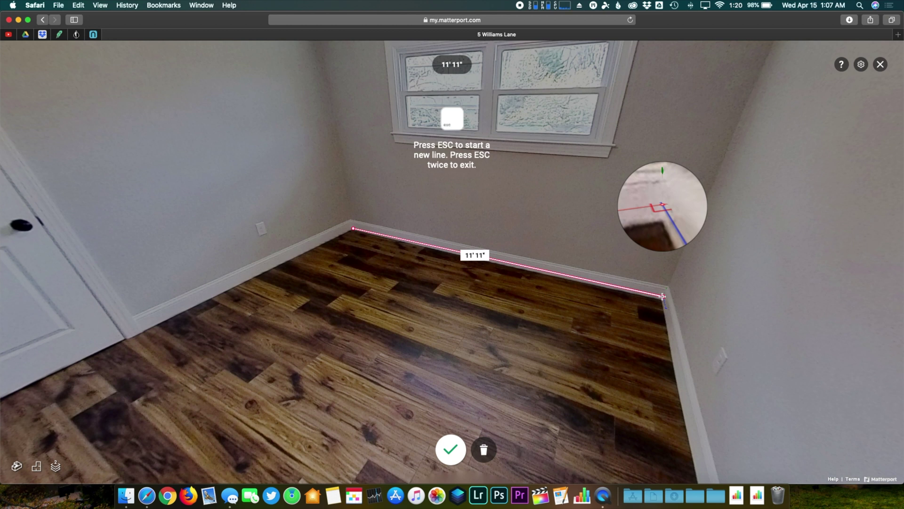
pyautogui.click(451, 451)
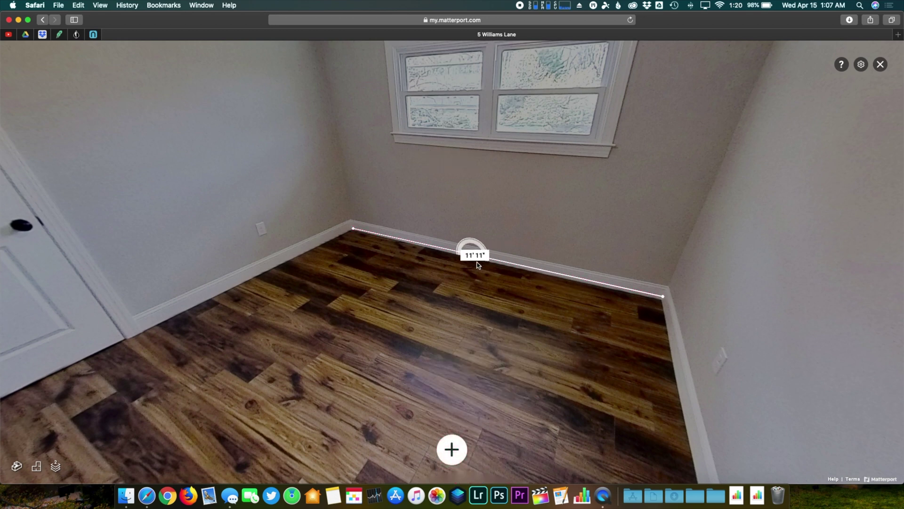
pyautogui.moveTo(744, 323); pyautogui.dragTo(414, 278)
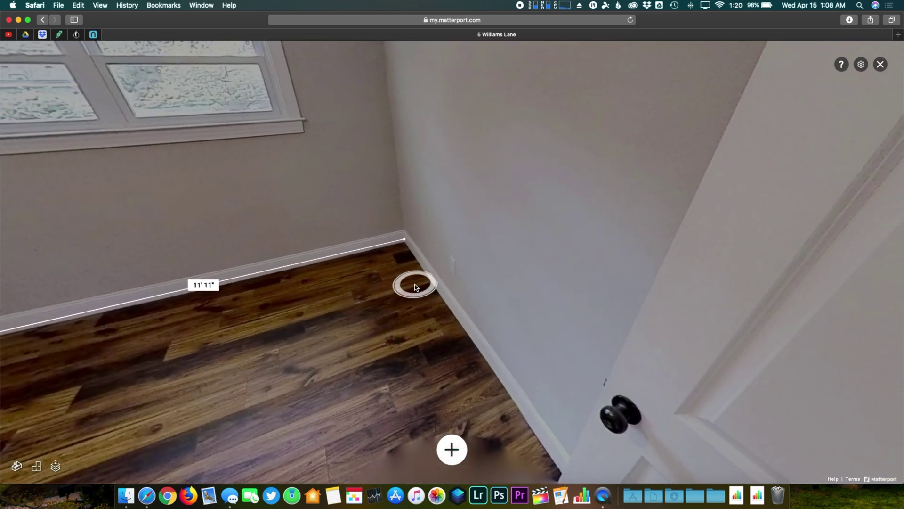